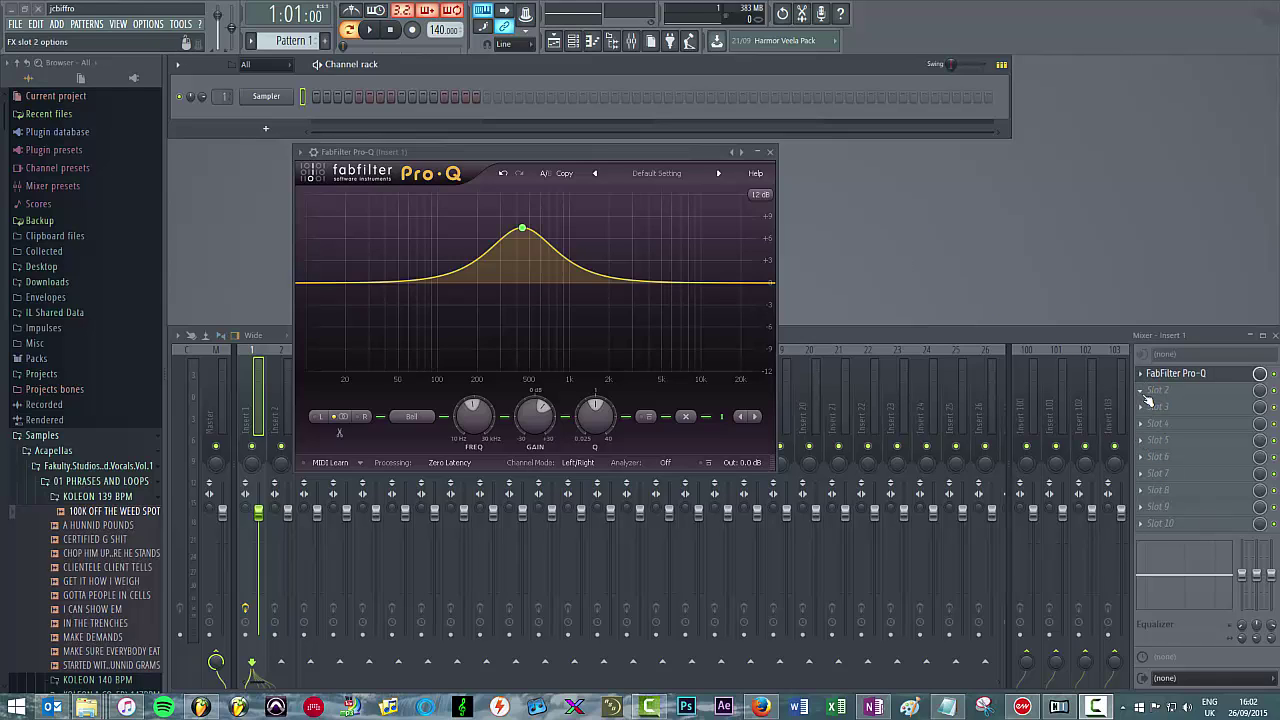
Copy slot 1's FabFilter Pro-Q preset into slot 2 using 'Save preset as...'.
{"action": "left_click", "coordinate": [1148, 396]}
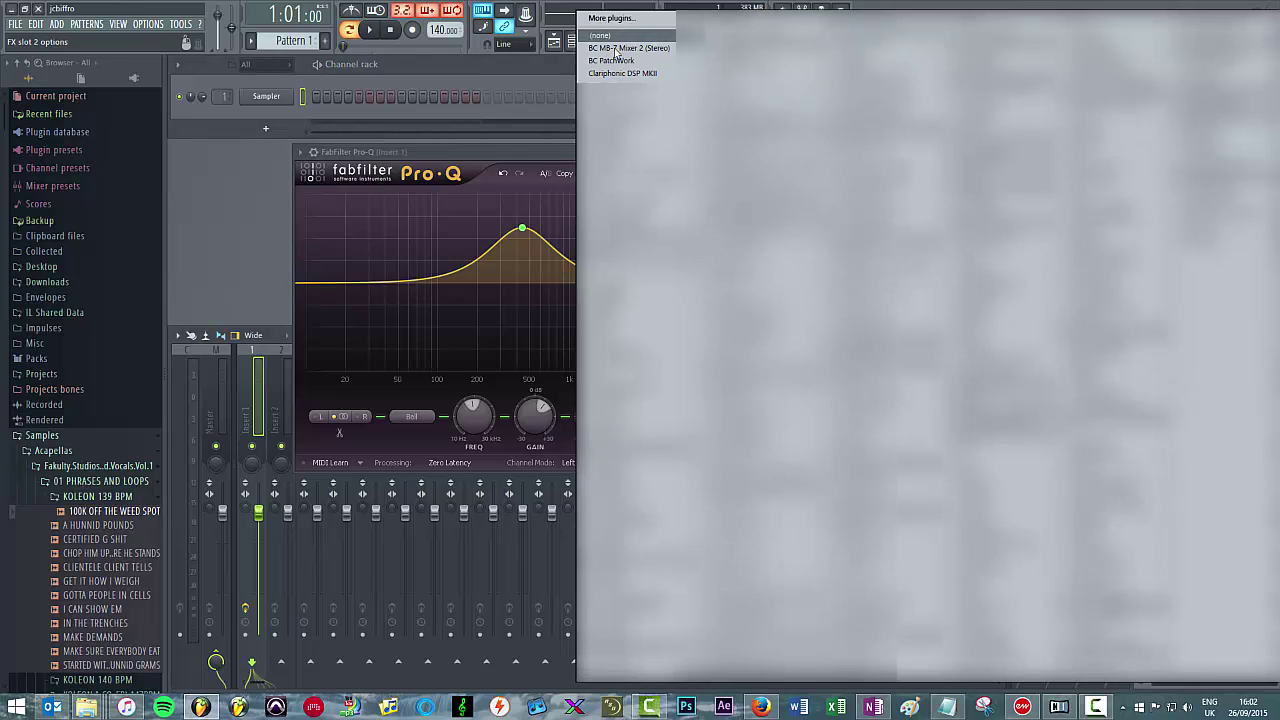
{"action": "left_click", "coordinate": [516, 148]}
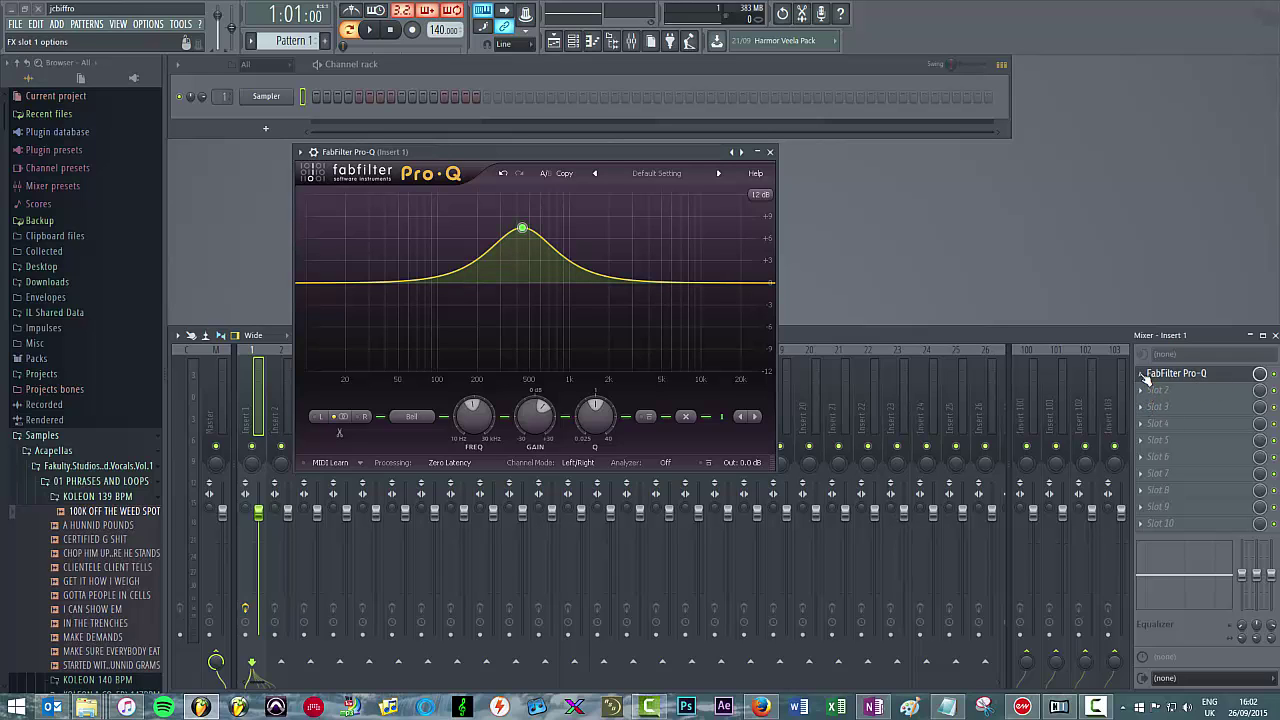
{"action": "left_click", "coordinate": [1146, 378]}
{"action": "left_click_drag", "start_coordinate": [1195, 438], "coordinate": [1203, 392]}
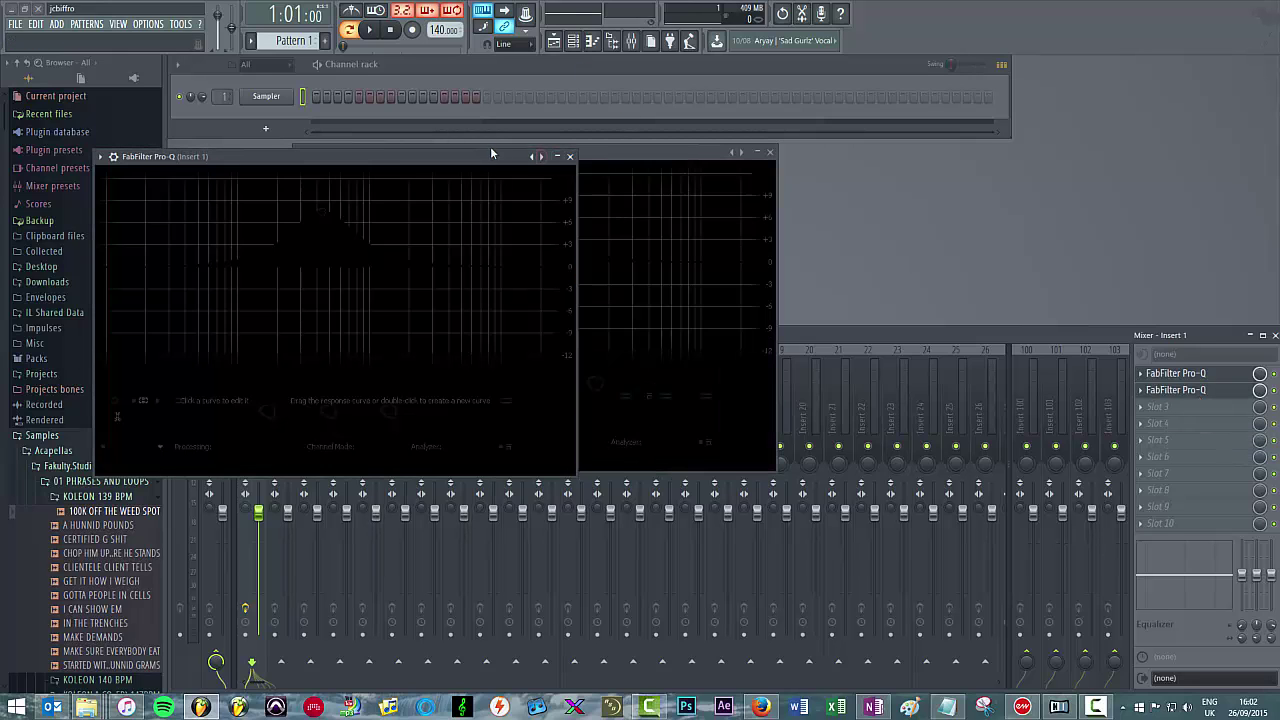
Close the extra Pro-Q windows and reopen slot 2's Pro-Q editor.
{"action": "left_click_drag", "start_coordinate": [487, 153], "coordinate": [590, 179]}
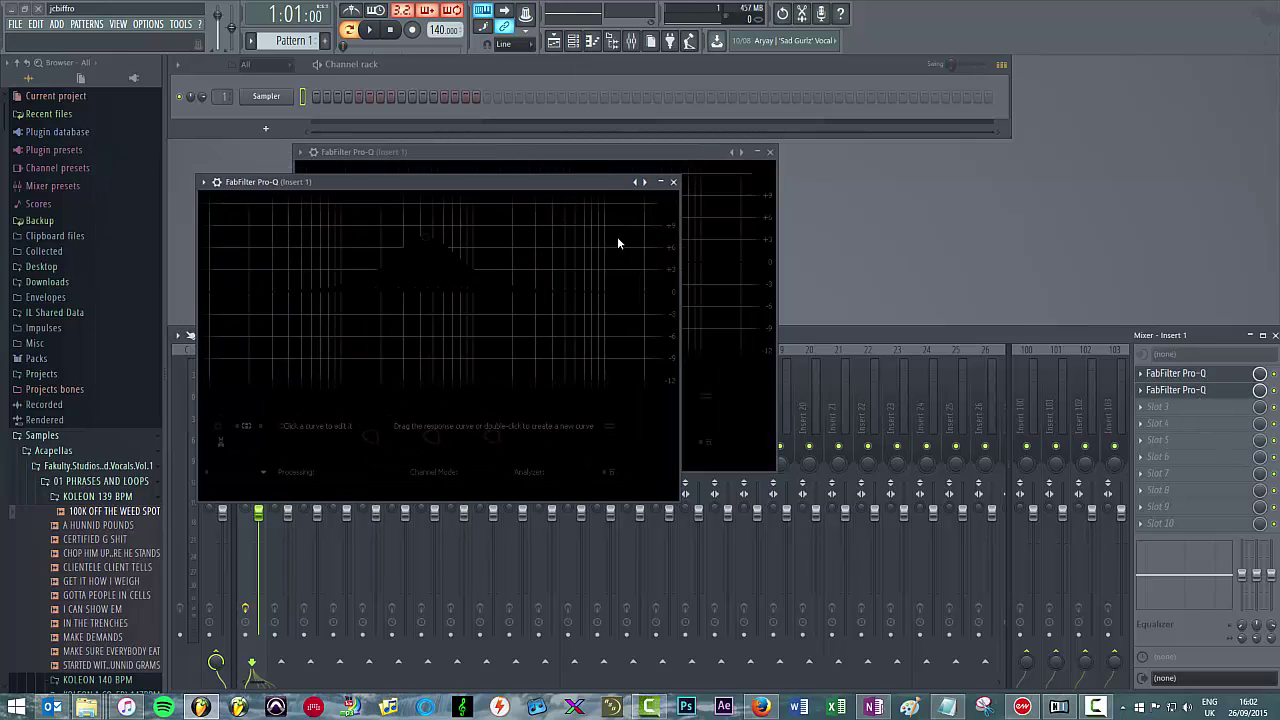
{"action": "left_click", "coordinate": [673, 182]}
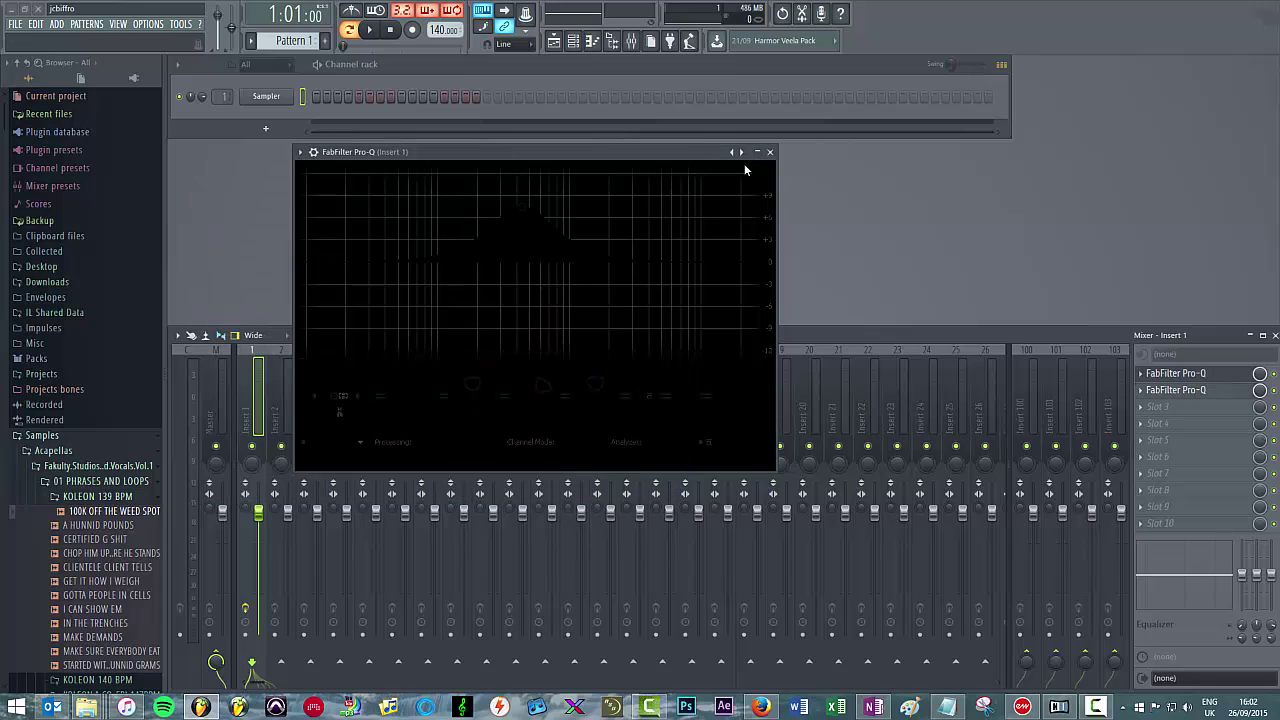
{"action": "left_click", "coordinate": [770, 151]}
{"action": "left_click", "coordinate": [1176, 390]}
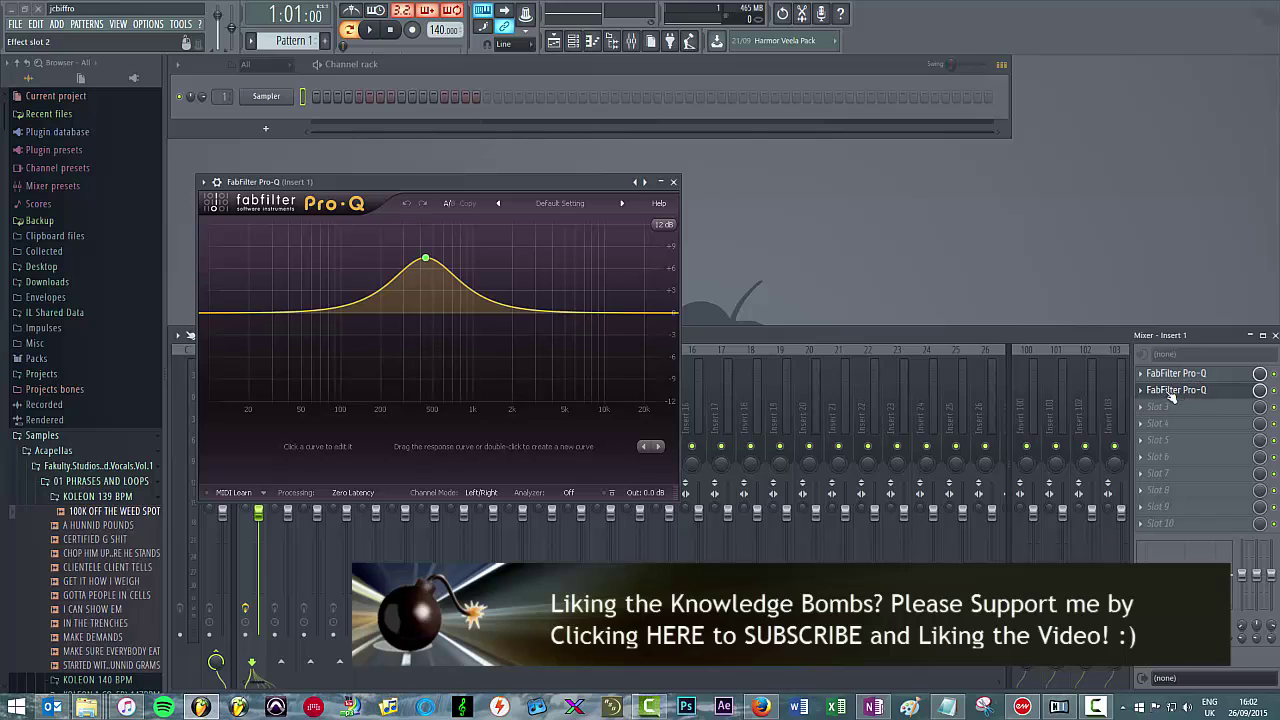
Carry slot 2's Pro-Q preset over the effect slots, then close the Pro-Q editor.
{"action": "left_click", "coordinate": [1141, 390]}
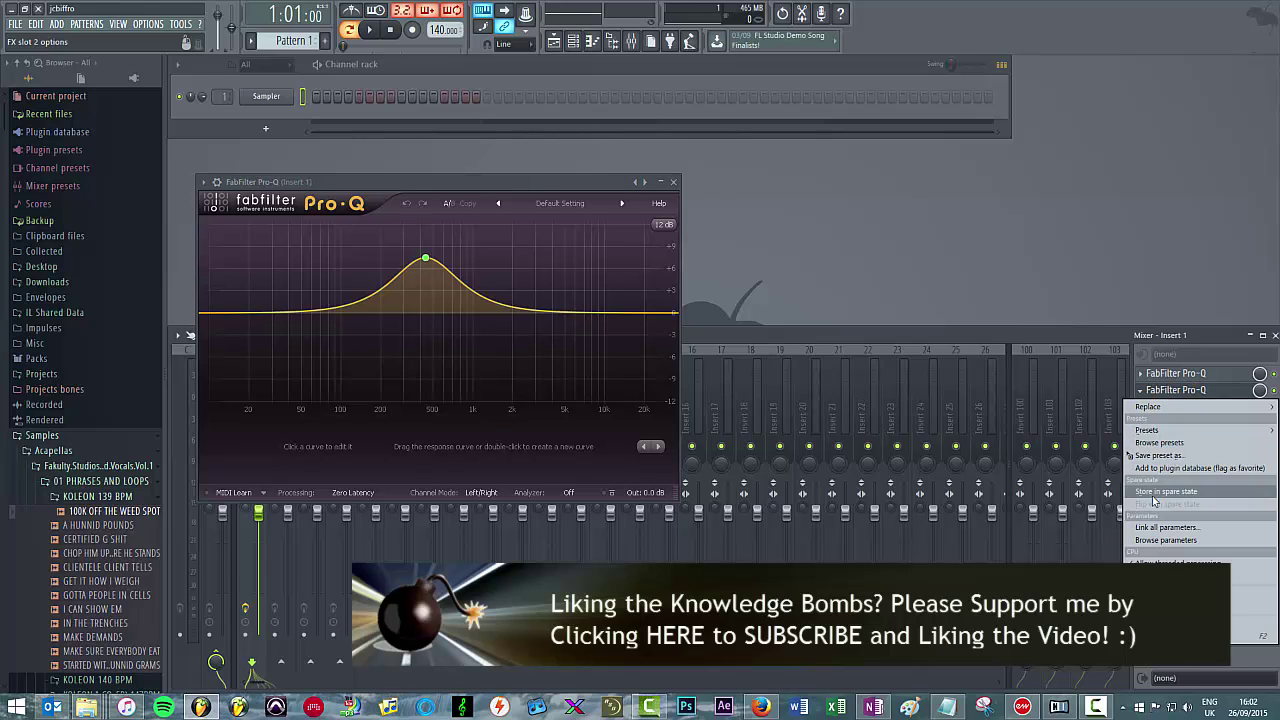
{"action": "left_click_drag", "start_coordinate": [1158, 455], "coordinate": [1174, 392]}
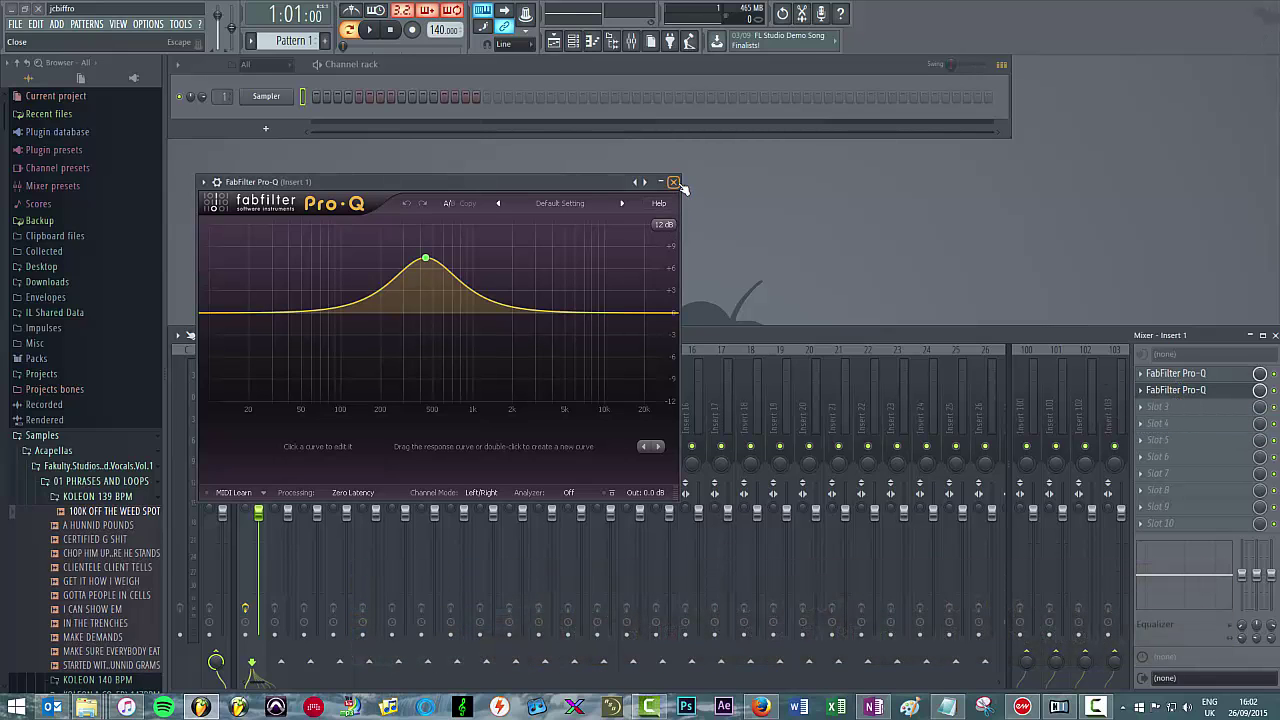
{"action": "left_click", "coordinate": [674, 183]}
Replace the first slot's plugin with (none) to clear it.
{"action": "left_click", "coordinate": [1138, 374]}
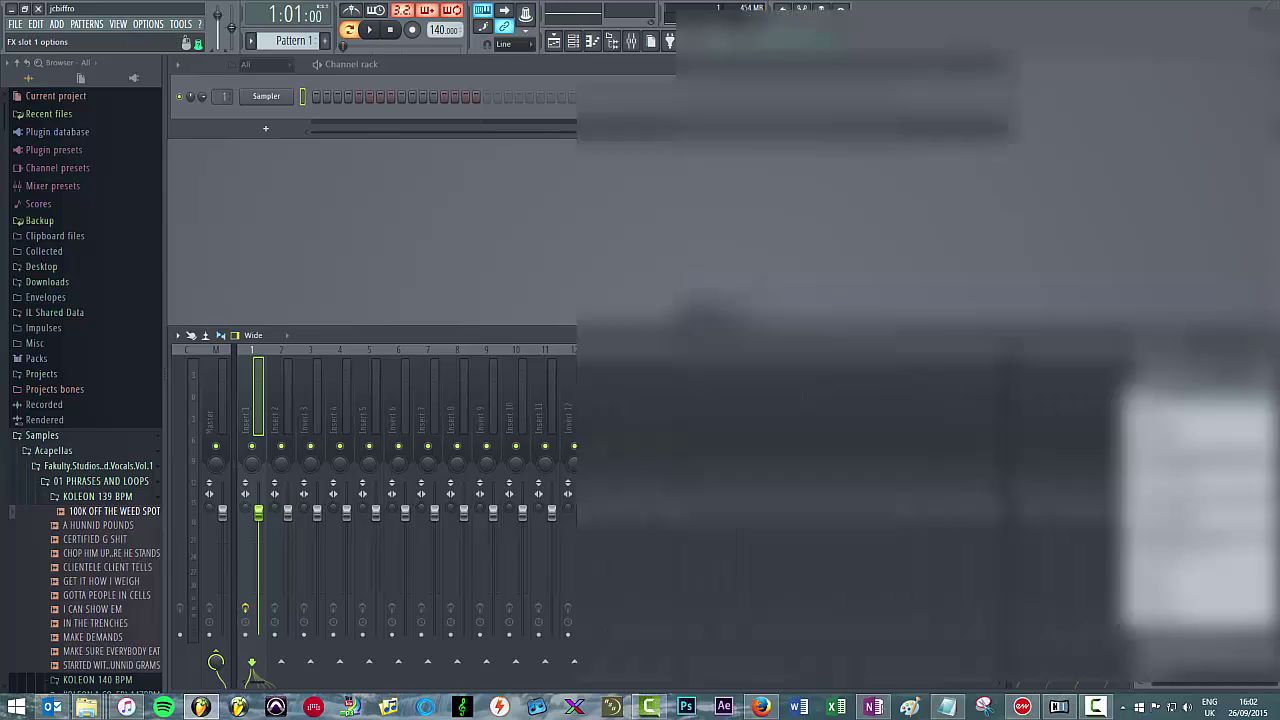
{"action": "mouse_move", "coordinate": [1160, 384]}
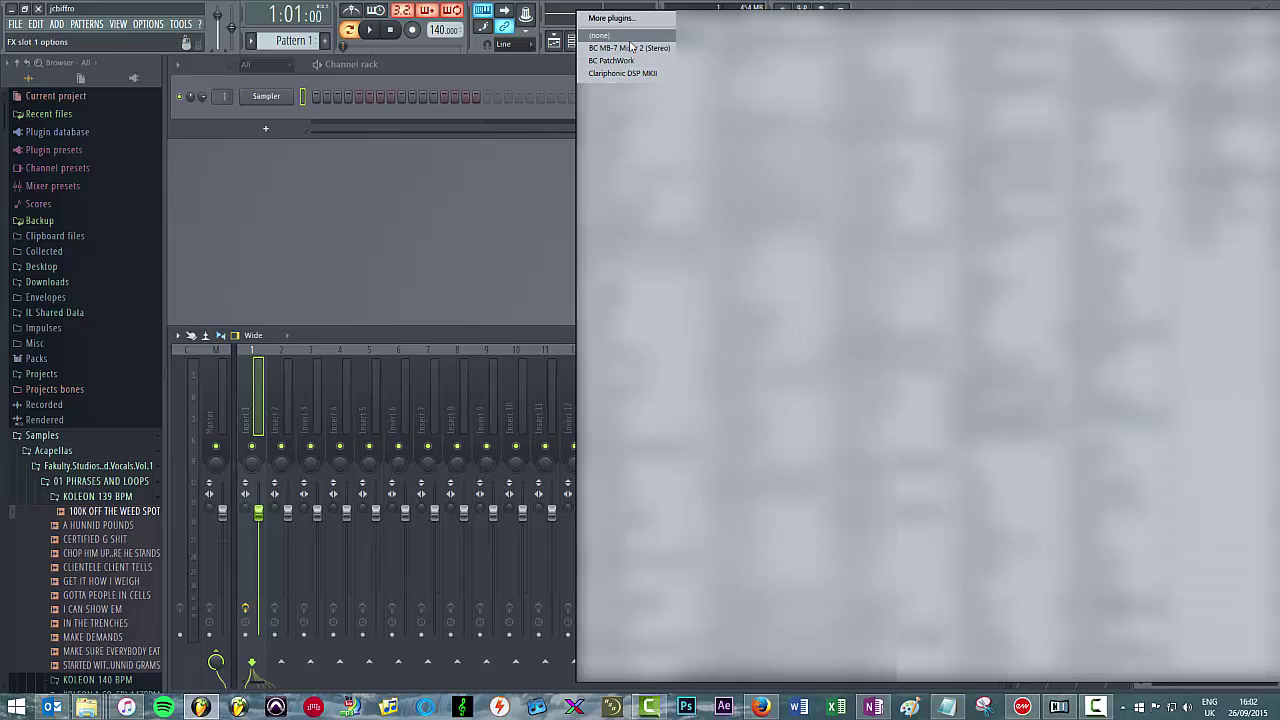
{"action": "left_click", "coordinate": [632, 47]}
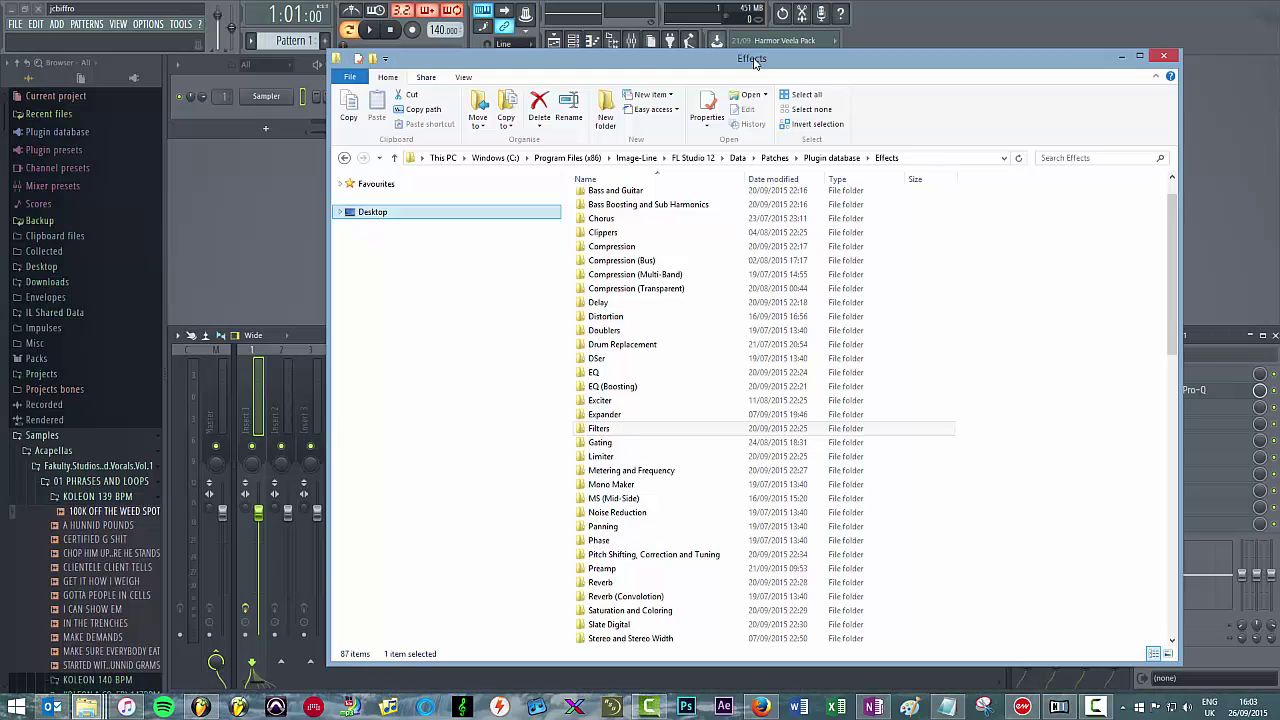
Locate and select (none).fst in the Effects folder list.
{"action": "left_click", "coordinate": [621, 260]}
{"action": "scroll", "coordinate": [619, 256], "scroll_direction": "up", "scroll_amount": 1}
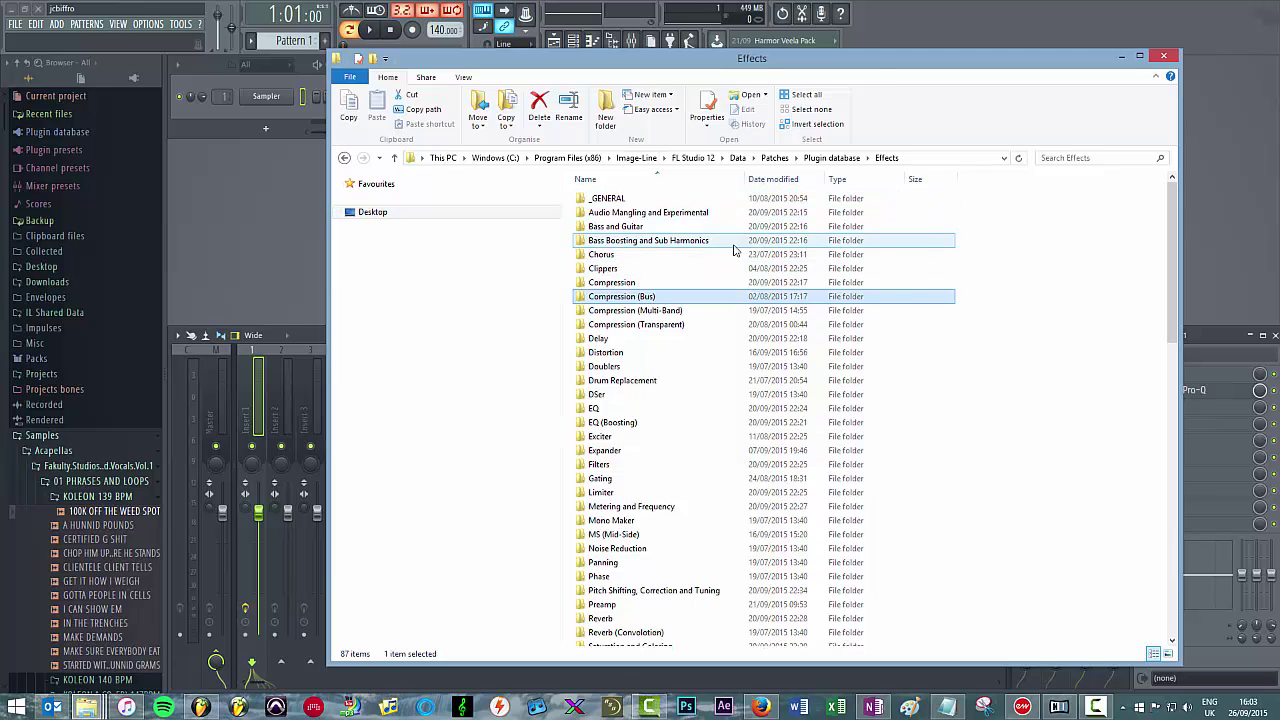
{"action": "scroll", "coordinate": [709, 309], "scroll_direction": "down", "scroll_amount": 13}
{"action": "scroll", "coordinate": [707, 388], "scroll_direction": "up", "scroll_amount": 2}
{"action": "left_click", "coordinate": [618, 319]}
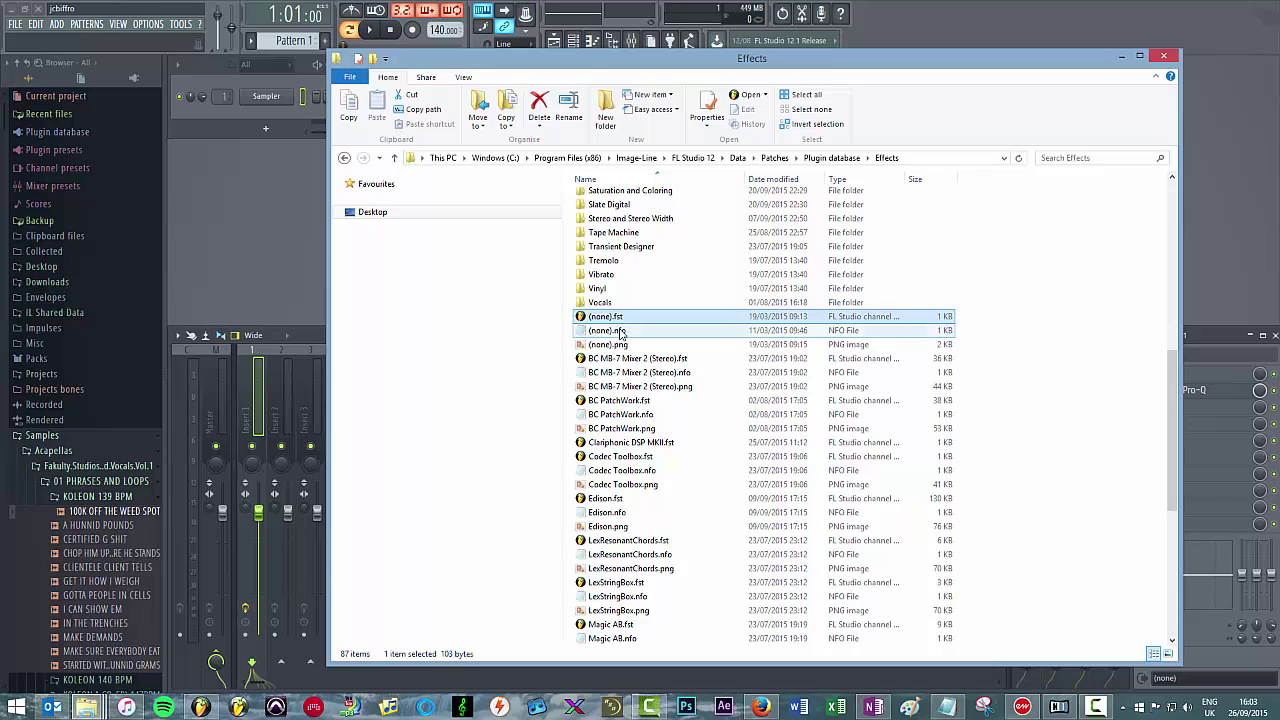
{"action": "key", "text": "Up"}
{"action": "key", "text": "Up"}
{"action": "key", "text": "Up"}
{"action": "key", "text": "Up"}
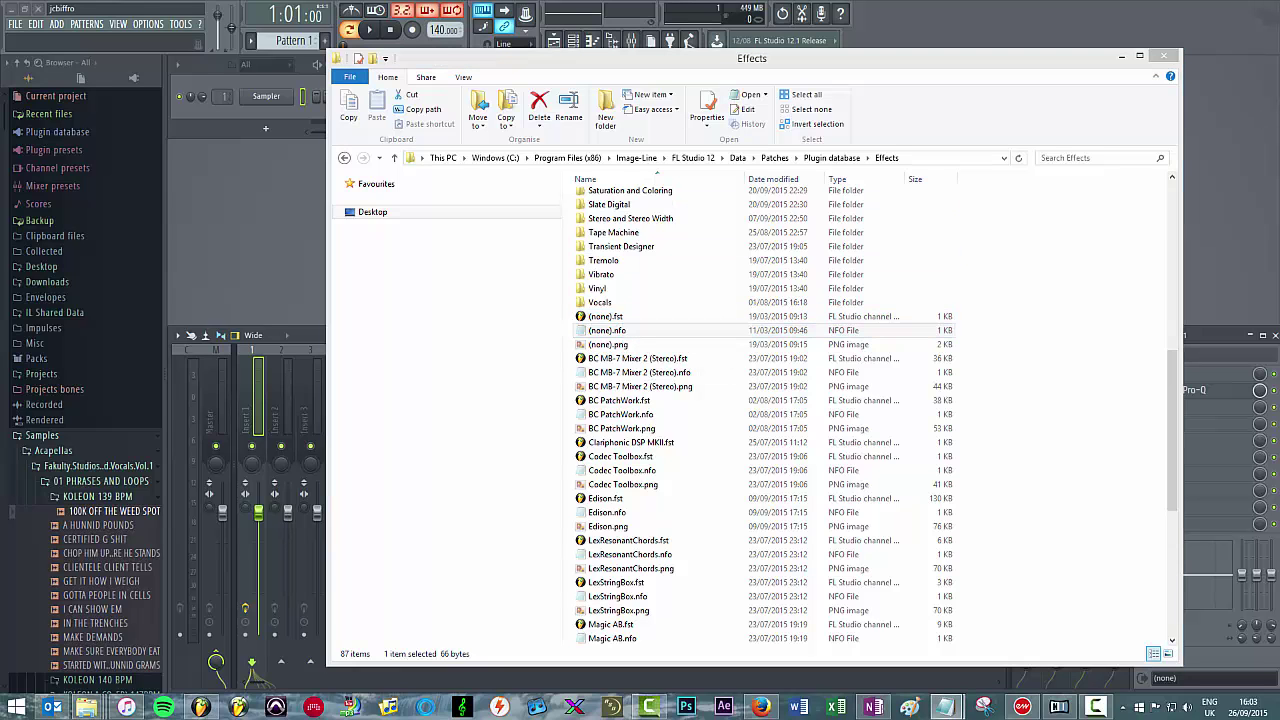
Open (none).nfo in Notepad, read its tip text, and close it.
{"action": "double_click", "coordinate": [607, 330]}
{"action": "left_click_drag", "start_coordinate": [346, 126], "coordinate": [402, 121]}
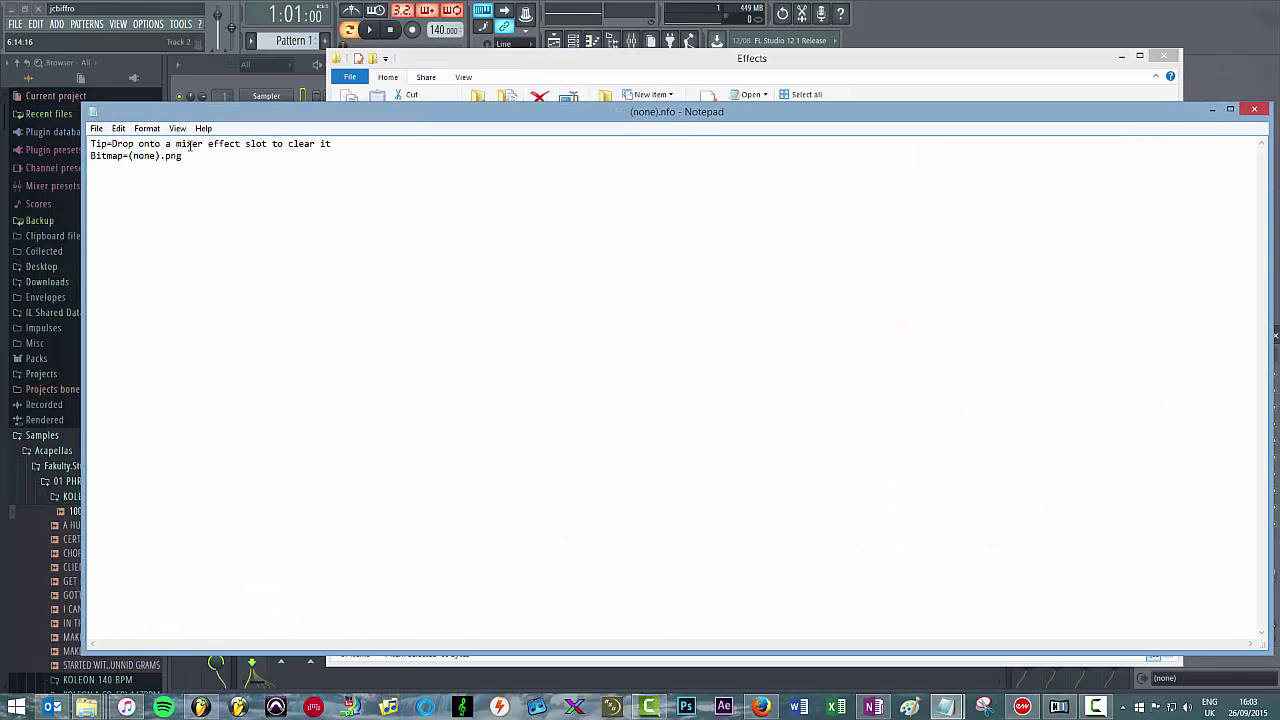
{"action": "left_click_drag", "start_coordinate": [185, 157], "coordinate": [107, 143]}
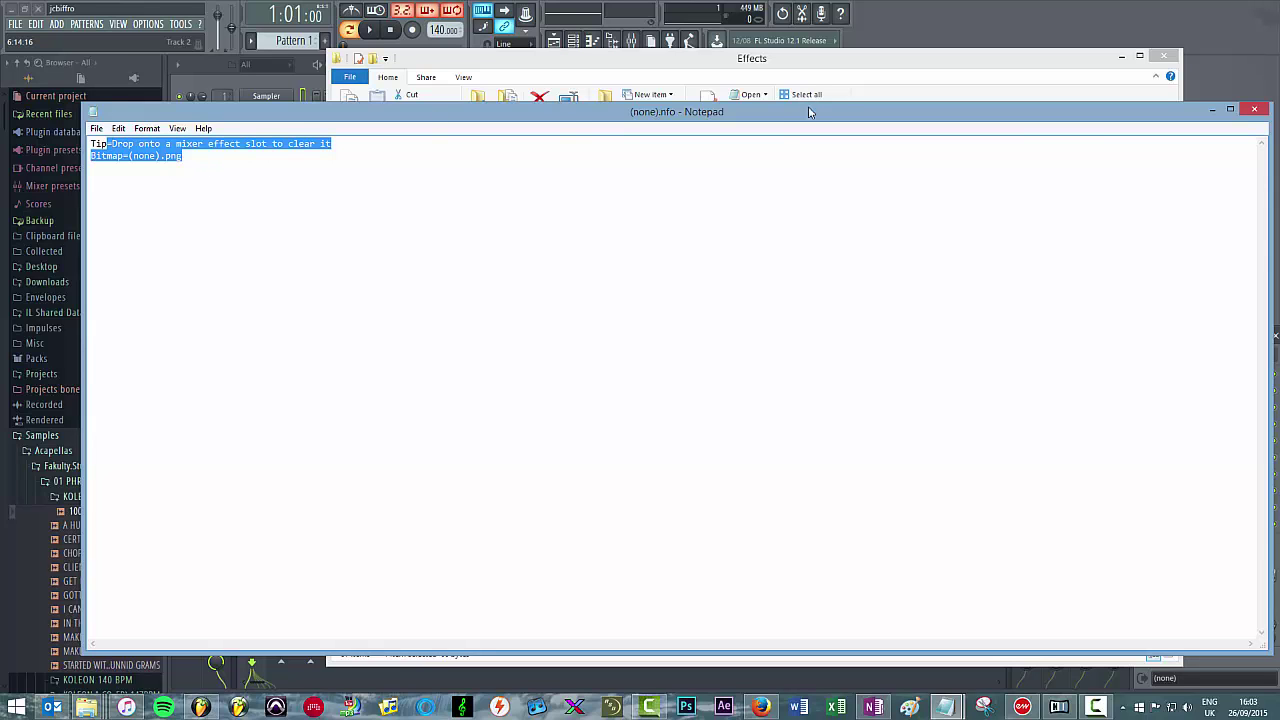
{"action": "left_click", "coordinate": [1258, 112]}
View (none).png in the image viewer, close it, and reselect (none).fst.
{"action": "left_click", "coordinate": [612, 344]}
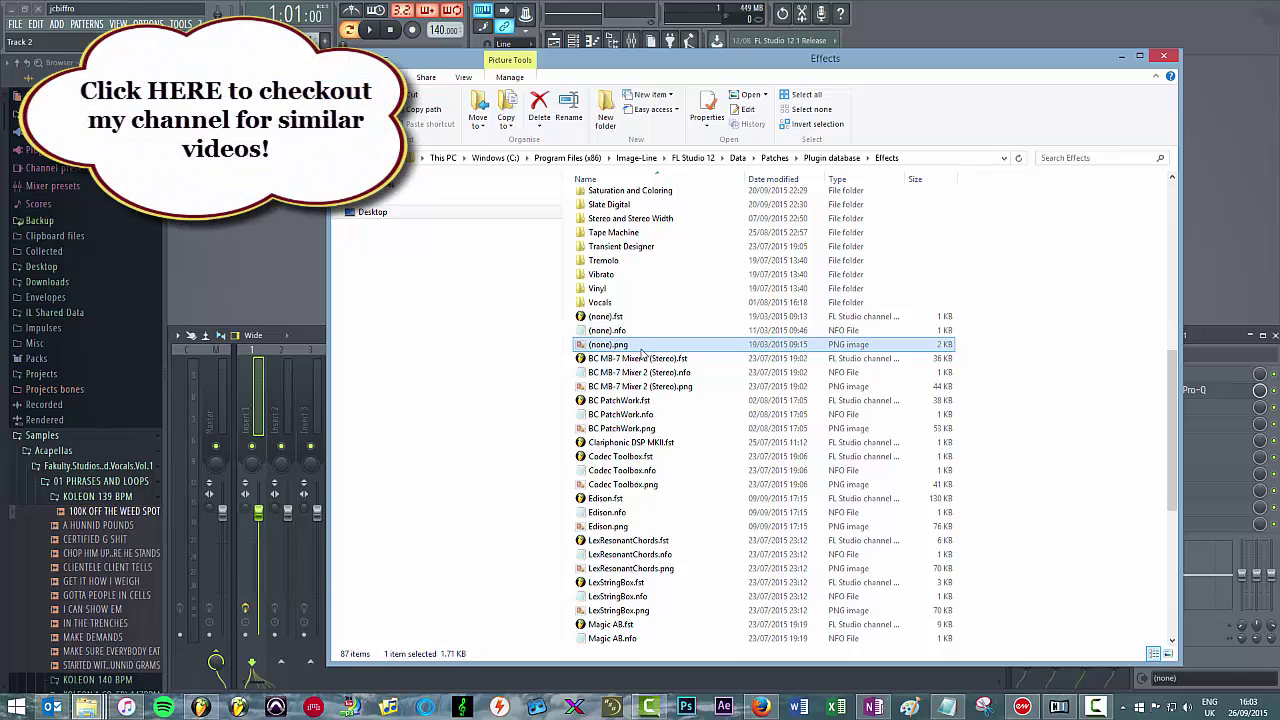
{"action": "double_click", "coordinate": [641, 350]}
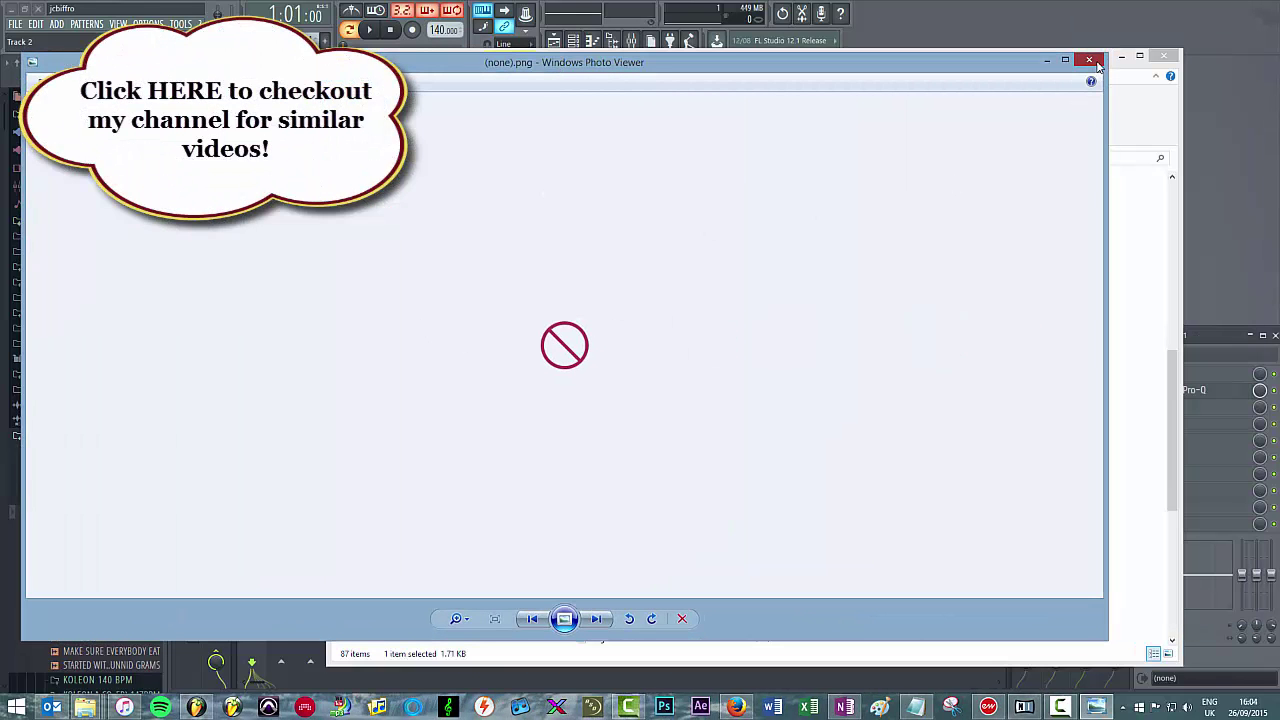
{"action": "left_click", "coordinate": [1090, 60]}
{"action": "left_click", "coordinate": [627, 318]}
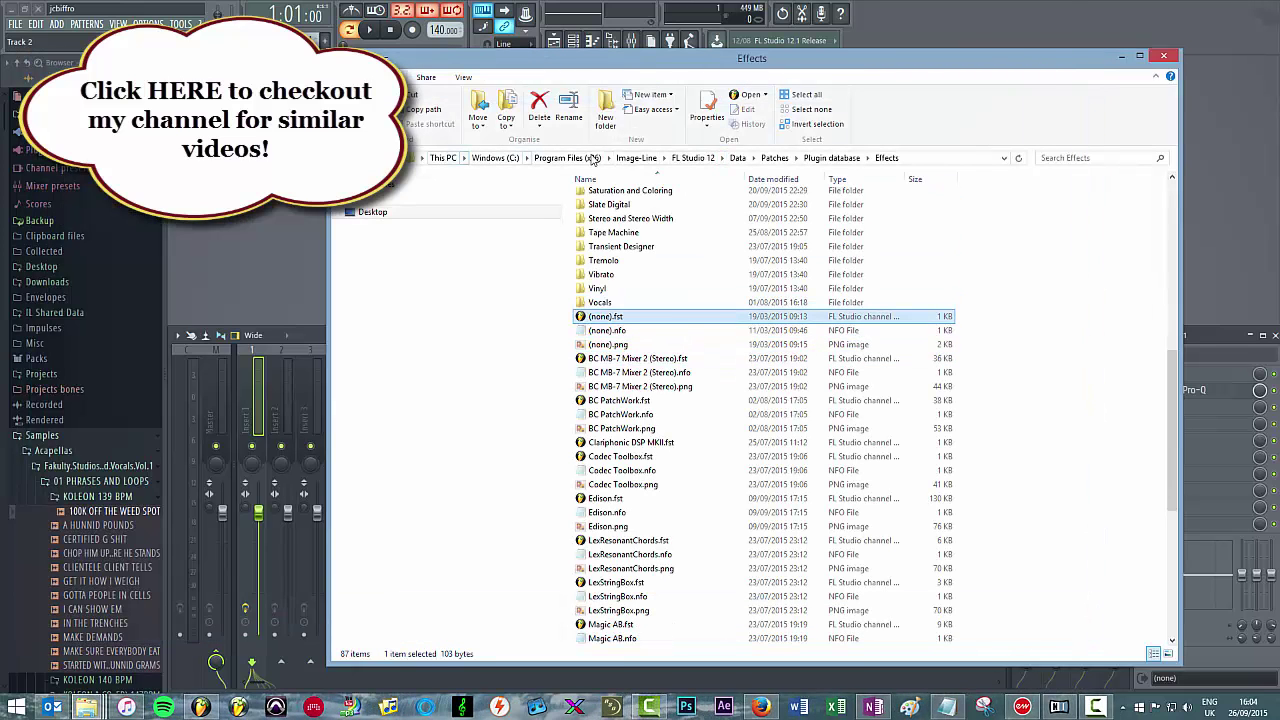
Reveal the Effects folder's full Plugin database path, move Explorer beside the mixer, and select (none).png.
{"action": "left_click", "coordinate": [930, 158]}
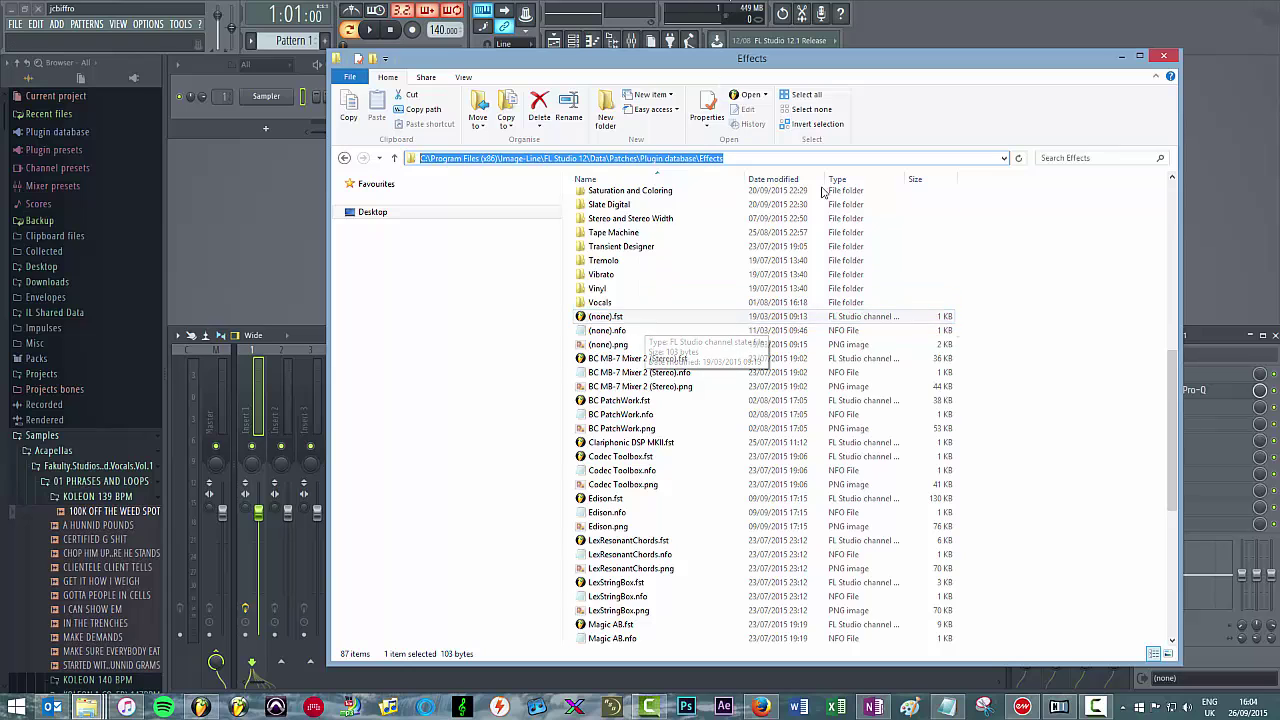
{"action": "left_click_drag", "start_coordinate": [1072, 58], "coordinate": [1004, 74]}
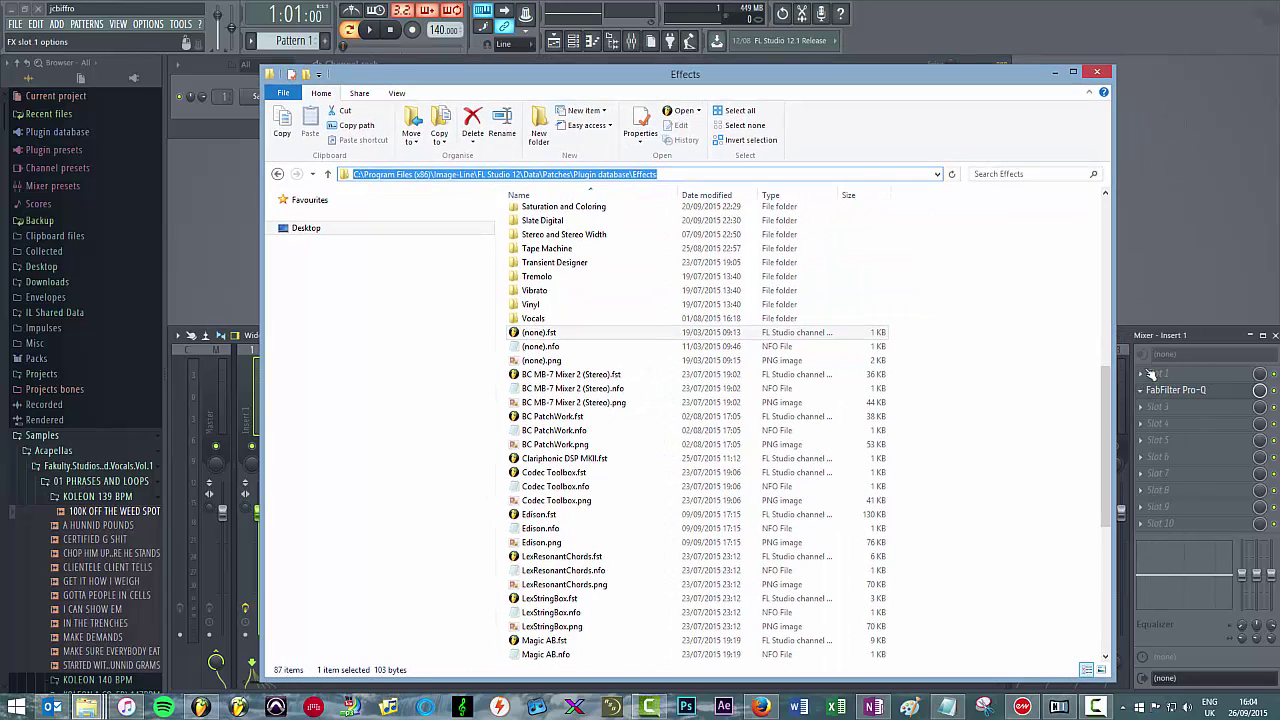
{"action": "mouse_move", "coordinate": [761, 707]}
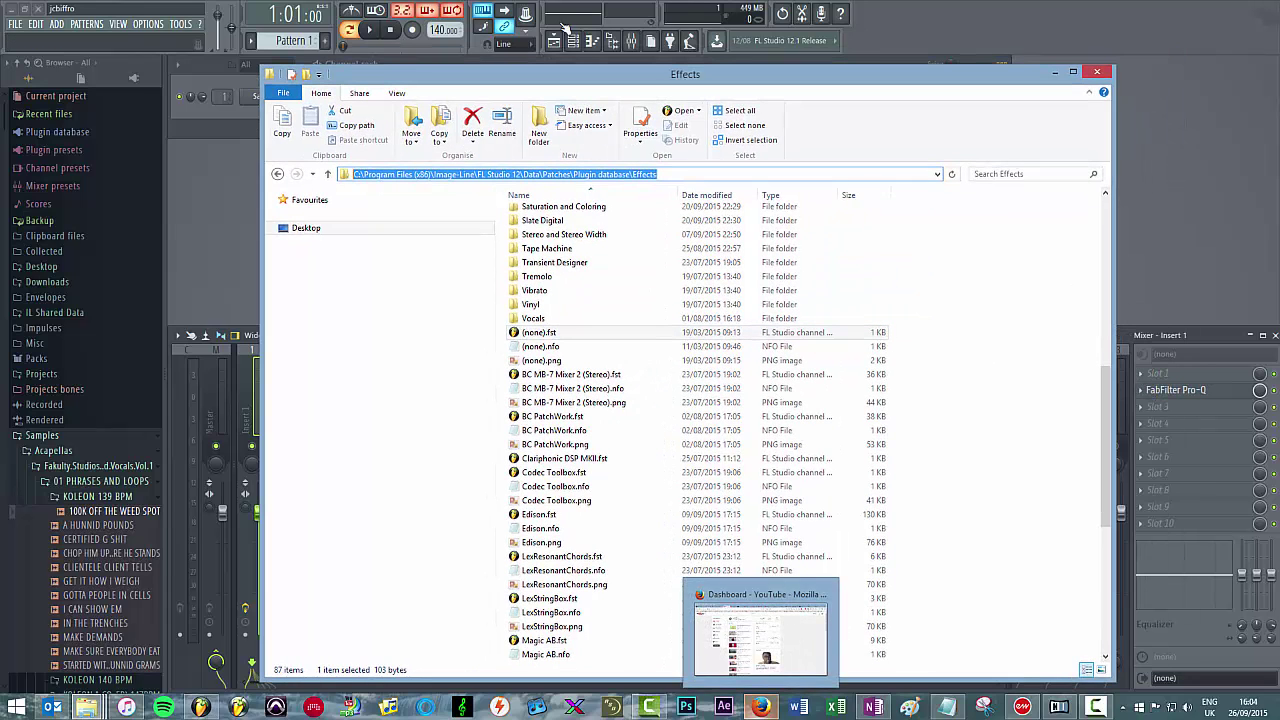
{"action": "left_click", "coordinate": [604, 175]}
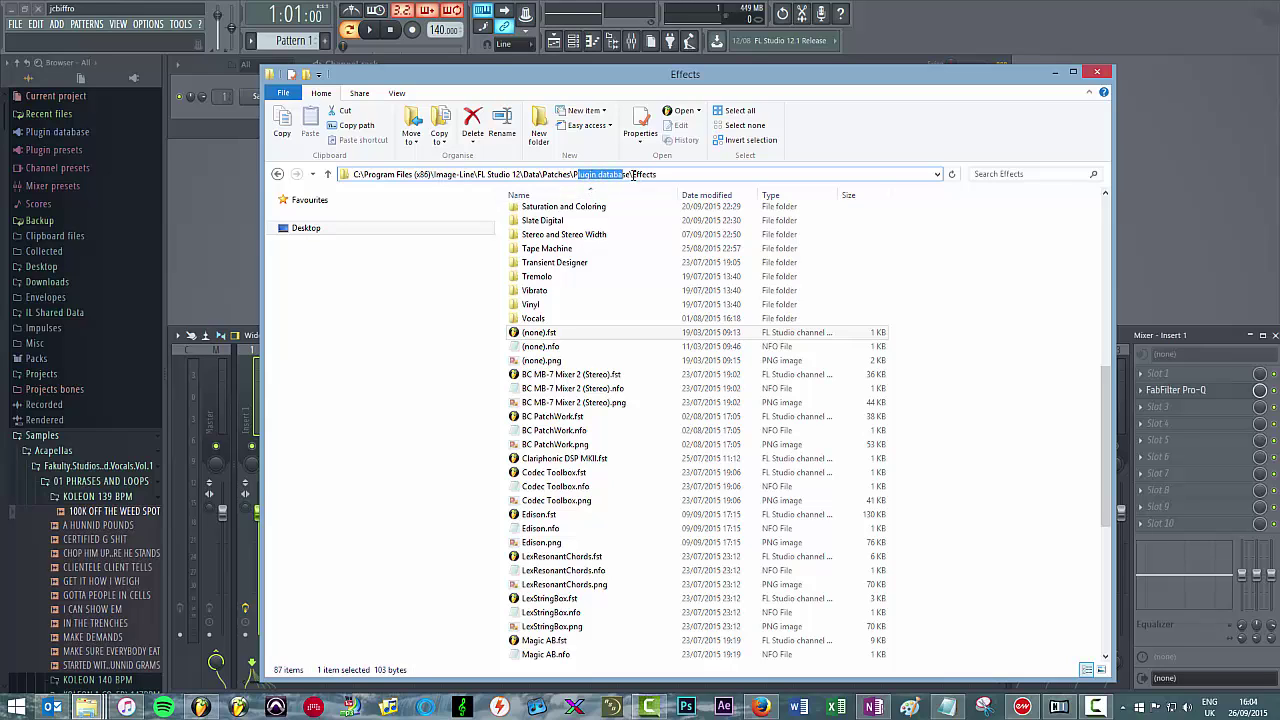
{"action": "left_click", "coordinate": [545, 347]}
{"action": "left_click", "coordinate": [548, 362]}
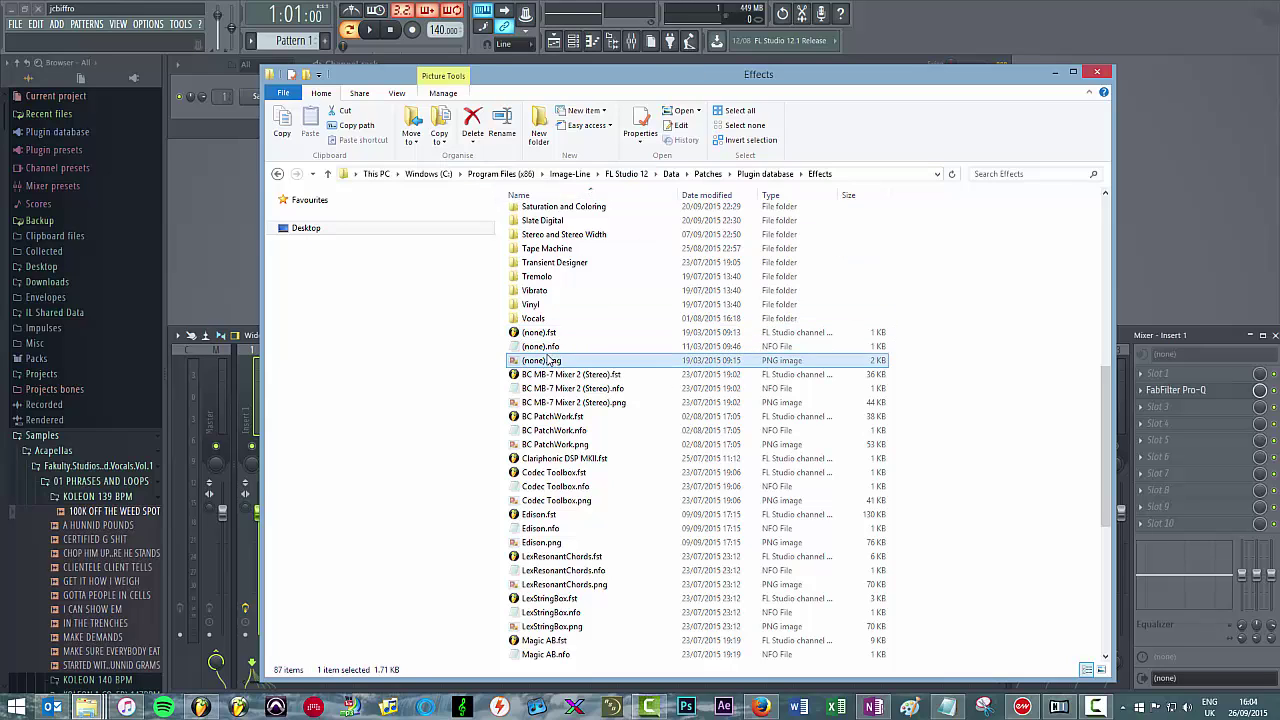